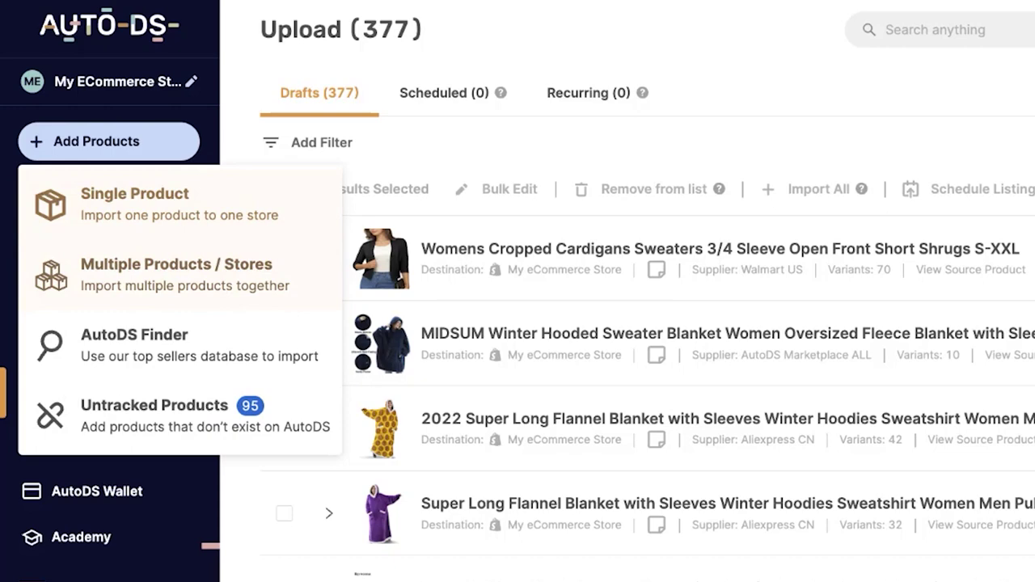
Start a single-product import and paste the Walmart crocodile dog toy link
{"action": "left_click", "coordinate": [135, 203]}
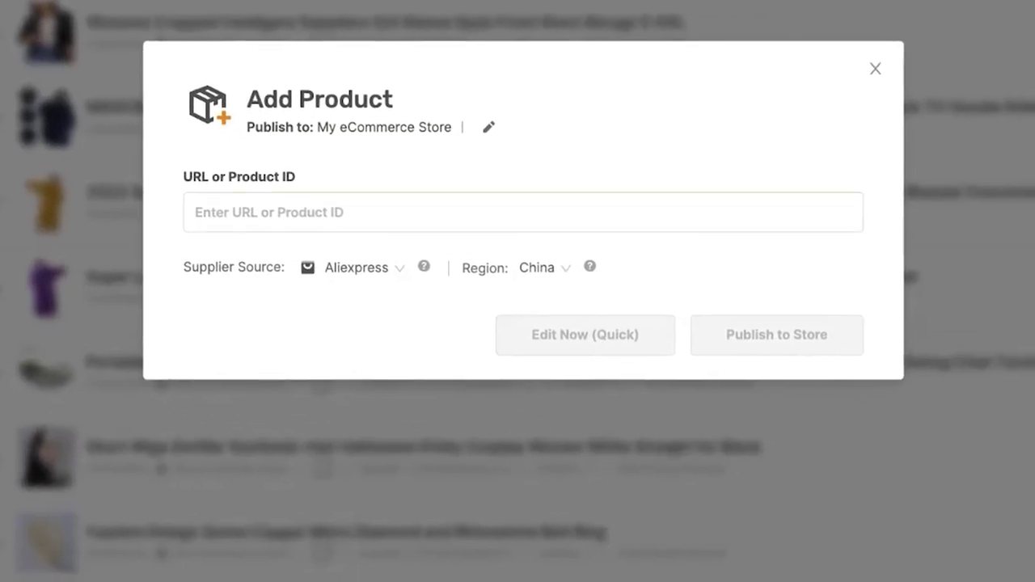
{"action": "key", "text": "ctrl+v"}
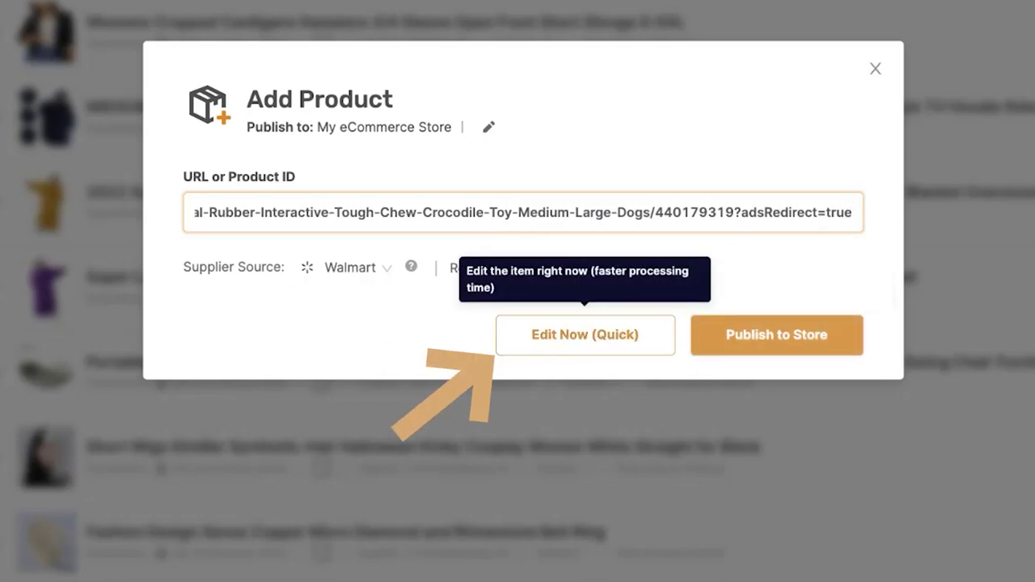
Load the crocodile toy into the quick editor with Edit Now
{"action": "left_click", "coordinate": [584, 334]}
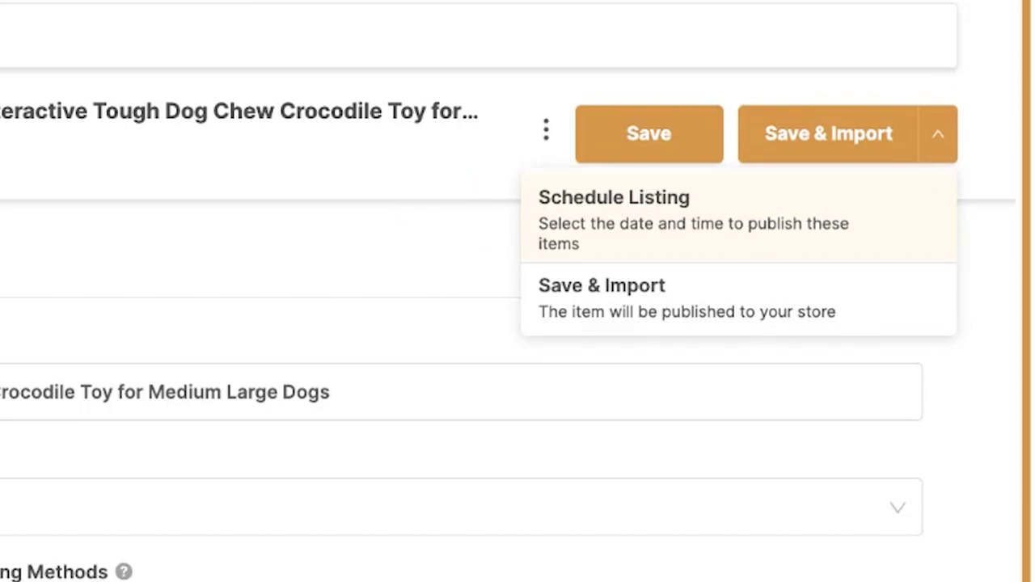
Schedule the crocodile toy listing for May 17, 2023 at 03:30
{"action": "left_click", "coordinate": [614, 218]}
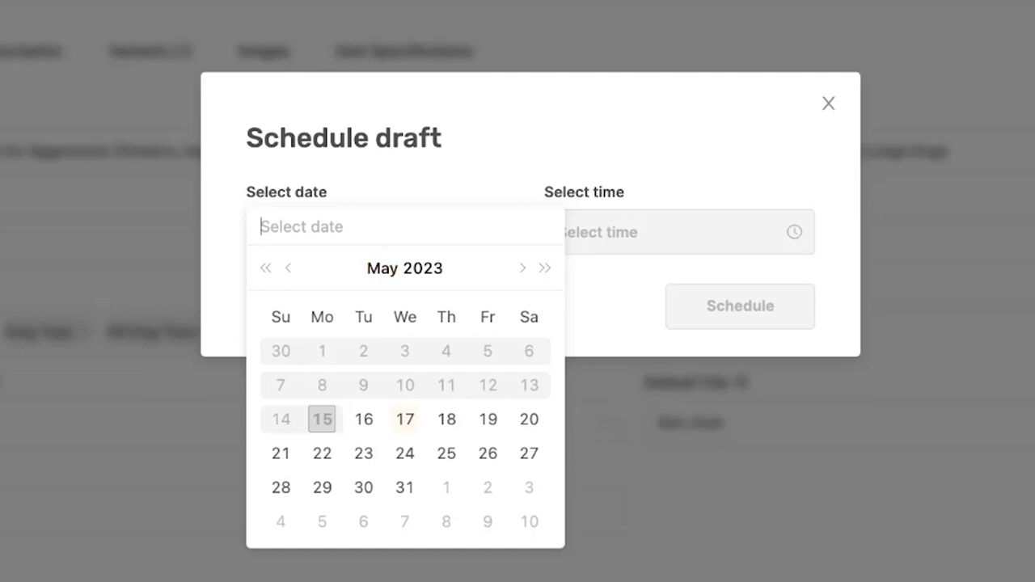
{"action": "left_click", "coordinate": [405, 419]}
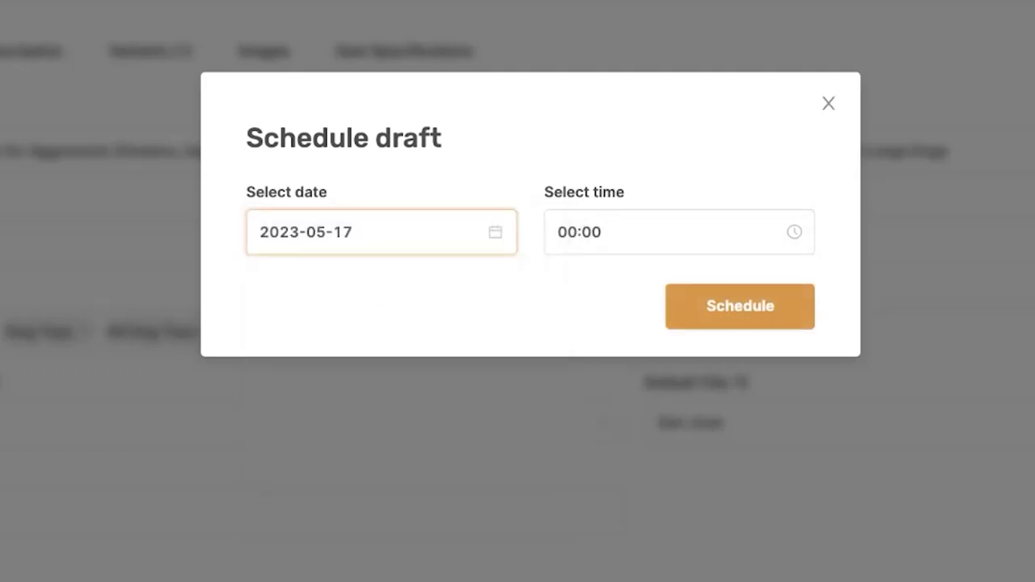
{"action": "left_click", "coordinate": [679, 232]}
{"action": "left_click", "coordinate": [564, 374]}
{"action": "left_click", "coordinate": [629, 303]}
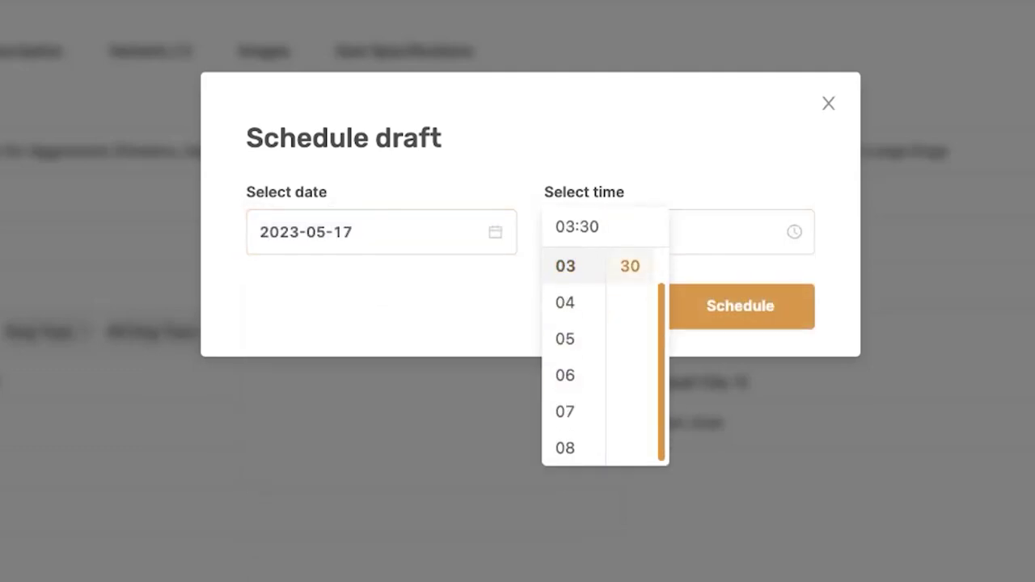
{"action": "left_click", "coordinate": [740, 305]}
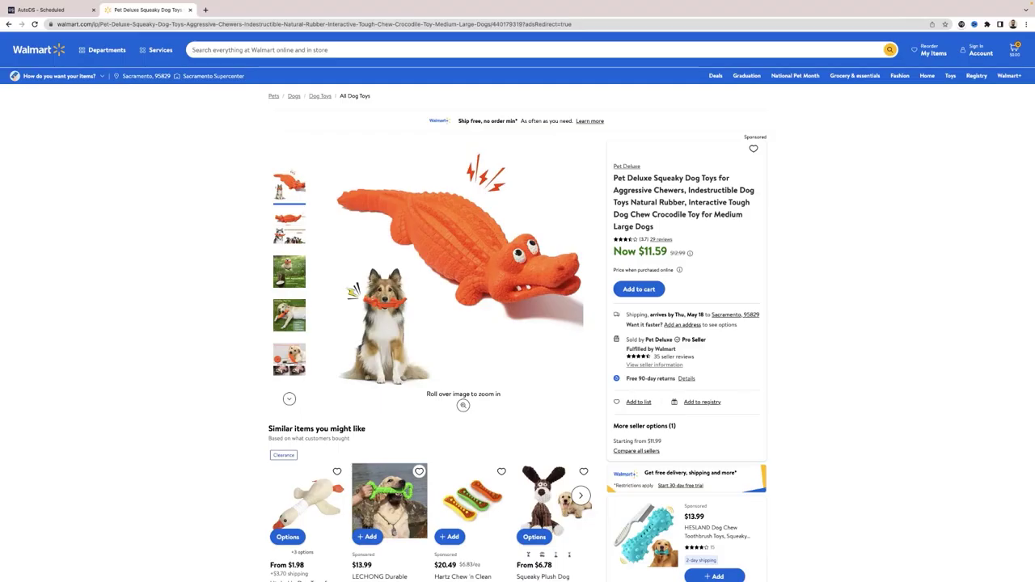
Open the Hartz Chew 'n Clean Dental Duo page from Walmart's similar items
{"action": "scroll", "coordinate": [517, 324], "scroll_direction": "down", "scroll_amount": 3}
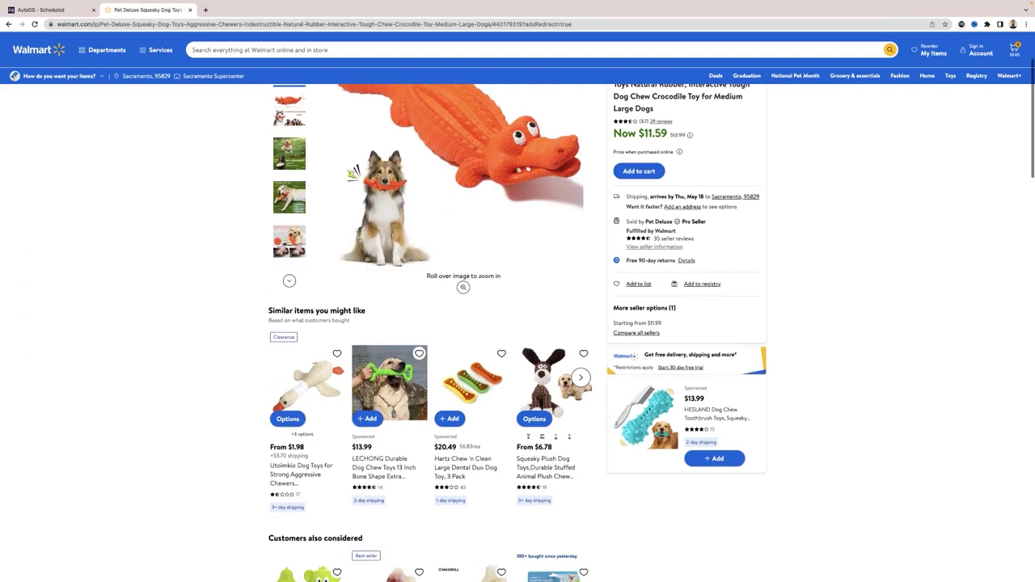
{"action": "left_click", "coordinate": [471, 383]}
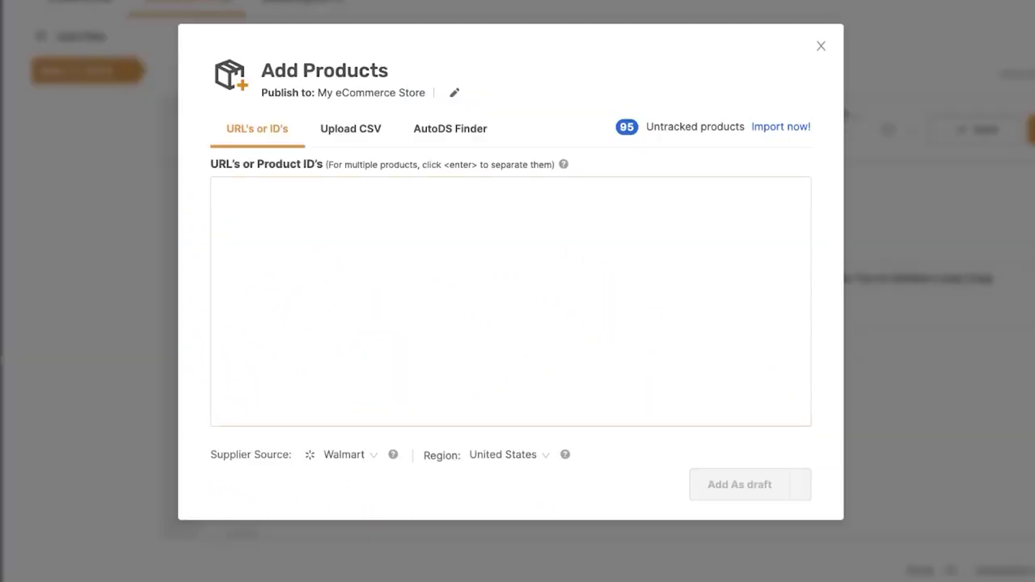
Paste the Hartz dental toy link, stripping its tracking parameters
{"action": "type", "text": "https://www.walmart.com/ip/Hartz-Chew-n-Clean-Large-Dental-Duo-Dog-Toy-3-Pack/957362545?athcpid=957362545&athpgid=AthenaItempage&athcgid=null&athznid=si&athieid=v0&athstid=CS099&athguid=z5YmCc4dgVF6diph4xTMR9cPBPqD_B4LtS1f&athancid=440179319&athena=true%3Fathcpid%3D957362545&athpgid=AthenaItempage&athcgid=null&athznid=siext&athieid=v0&athstid=CS099&athguid=z5YmCc4dgVF6diph4xTMR9cPBPqD_B4LtS1f&athancid=440179319&athena=true&adsRedirect=true"}
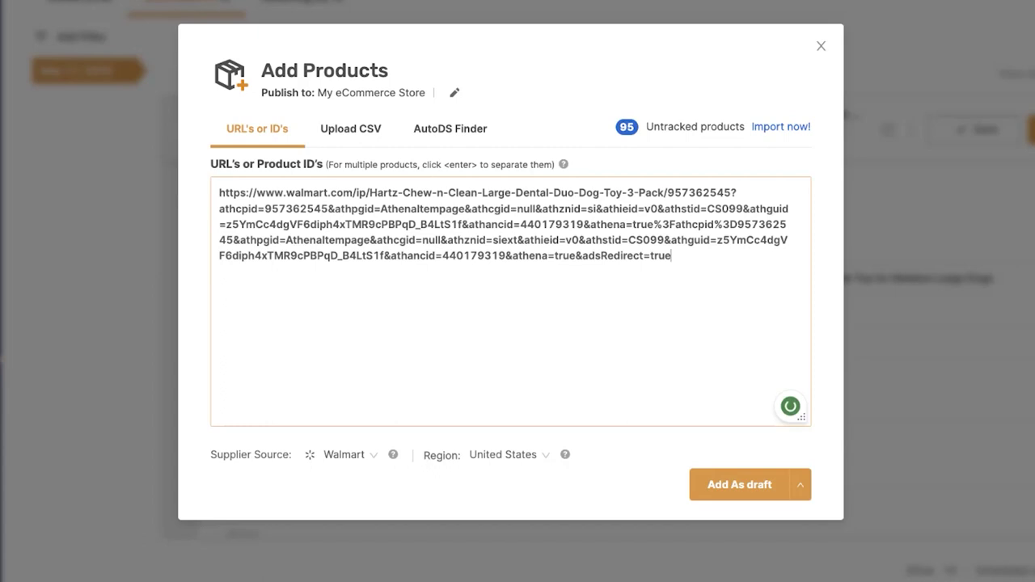
{"action": "mouse_move", "coordinate": [671, 256]}
{"action": "left_mouse_down"}
{"action": "mouse_move", "coordinate": [220, 202]}
{"action": "mouse_move", "coordinate": [732, 192]}
{"action": "left_mouse_up"}
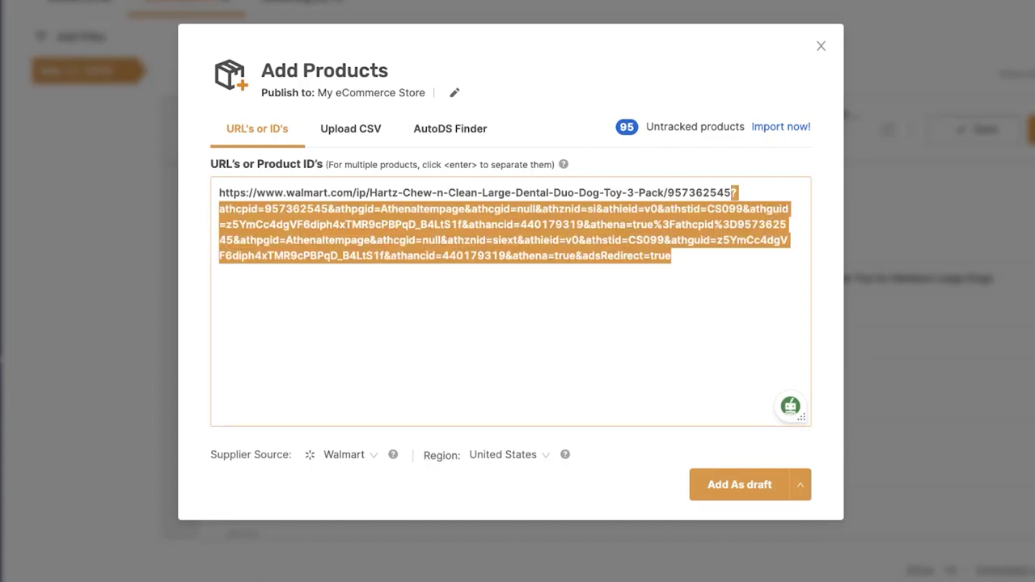
{"action": "key", "text": "BackSpace"}
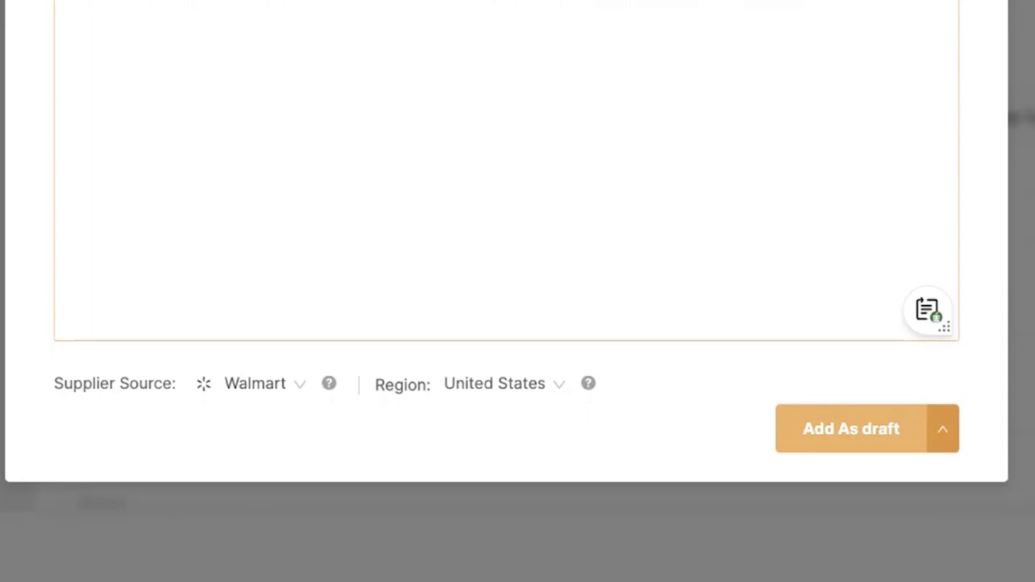
Schedule the Hartz import for later: May 18, 2023 at 04:00
{"action": "left_click", "coordinate": [942, 429]}
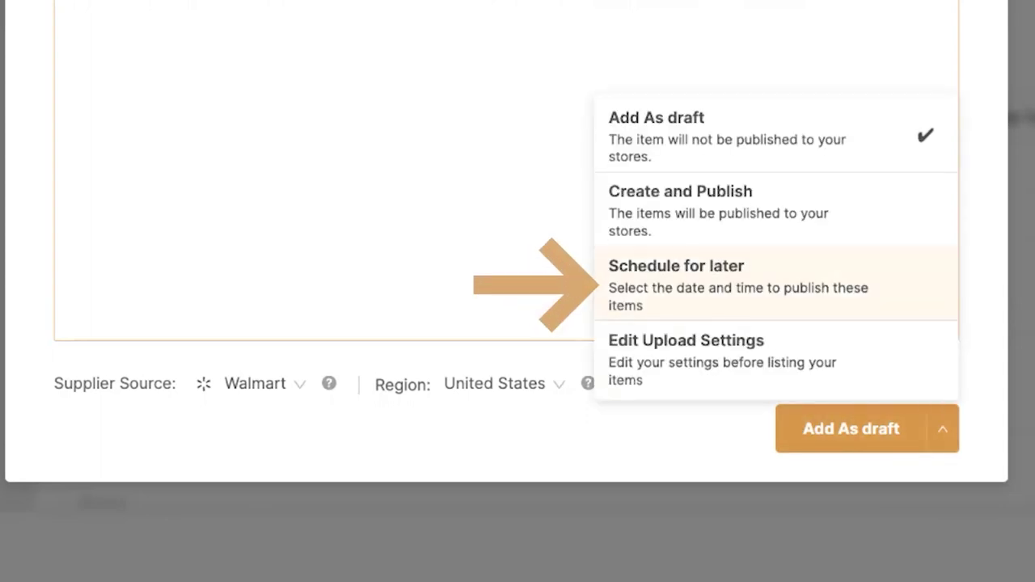
{"action": "left_click", "coordinate": [676, 283]}
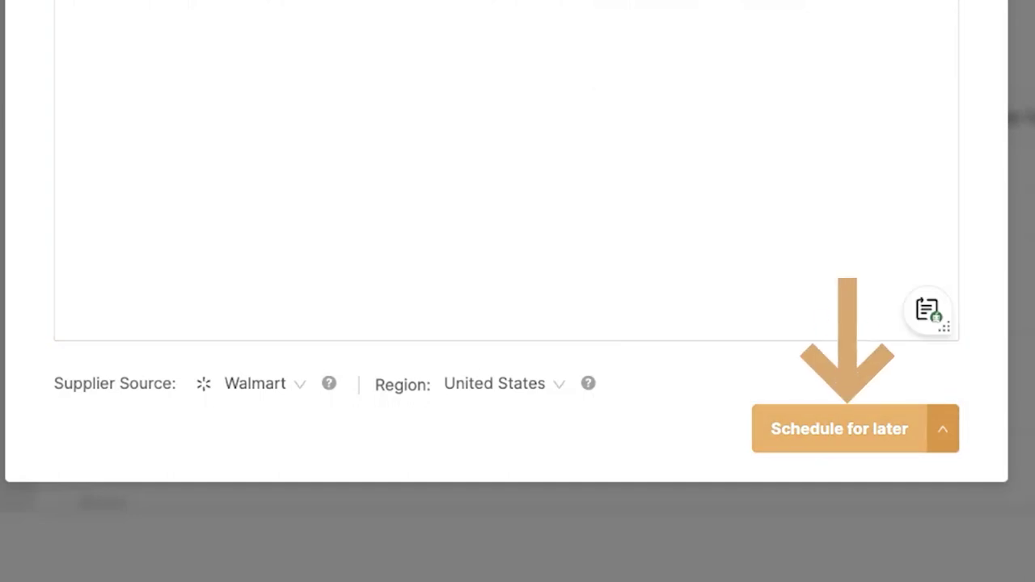
{"action": "left_click", "coordinate": [840, 428]}
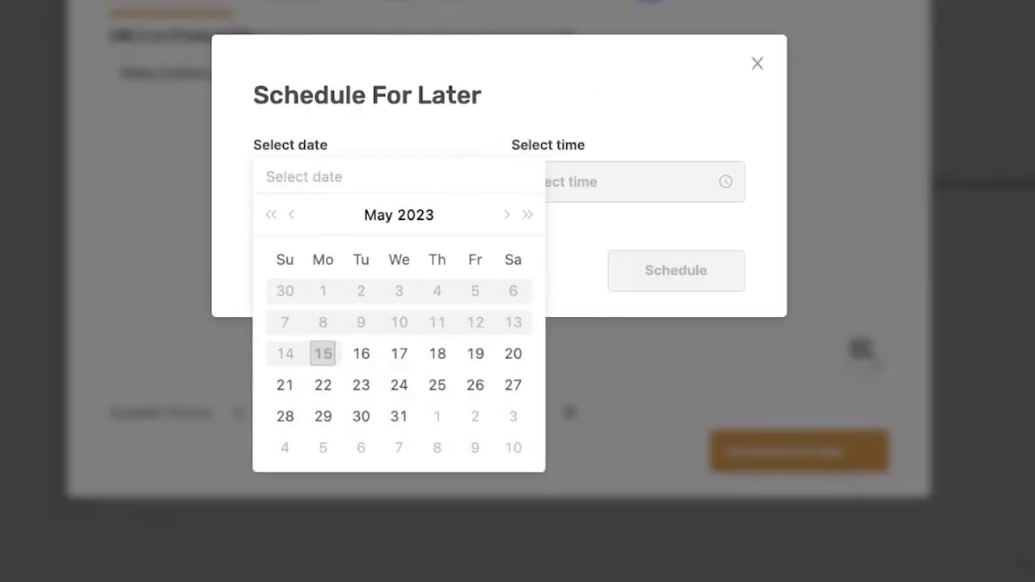
{"action": "left_click", "coordinate": [436, 354]}
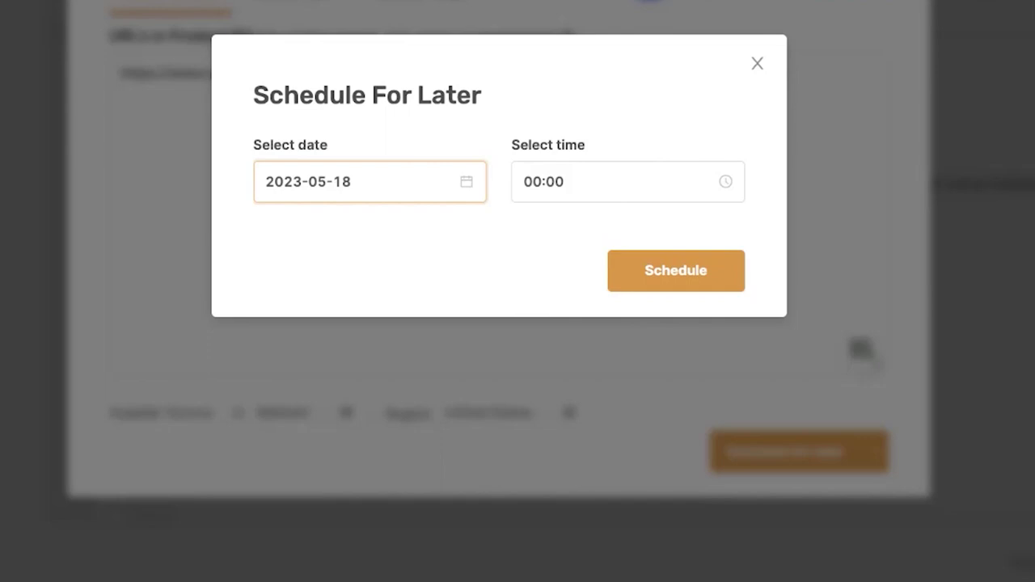
{"action": "left_click", "coordinate": [566, 181]}
{"action": "left_click", "coordinate": [531, 346]}
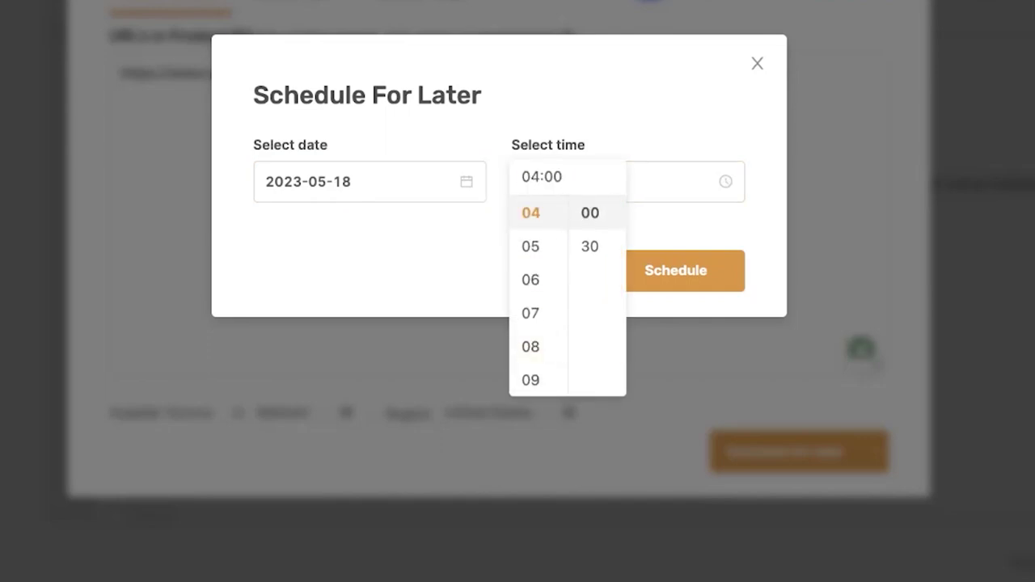
{"action": "left_click", "coordinate": [589, 213]}
{"action": "left_click", "coordinate": [675, 270]}
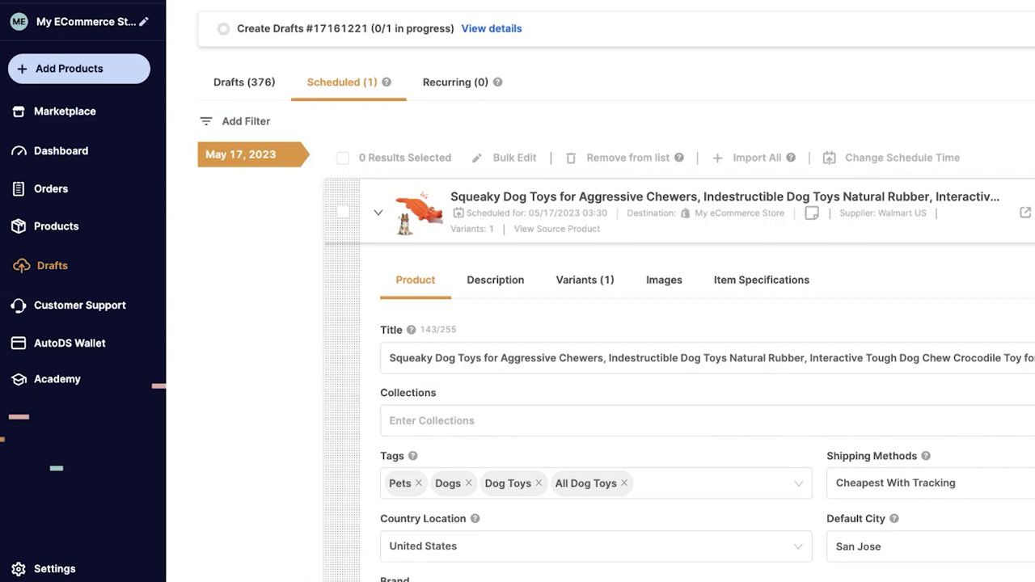
From Drafts, schedule the MIDSUM hooded blanket listing for May 19, 2023
{"action": "left_click", "coordinate": [51, 266]}
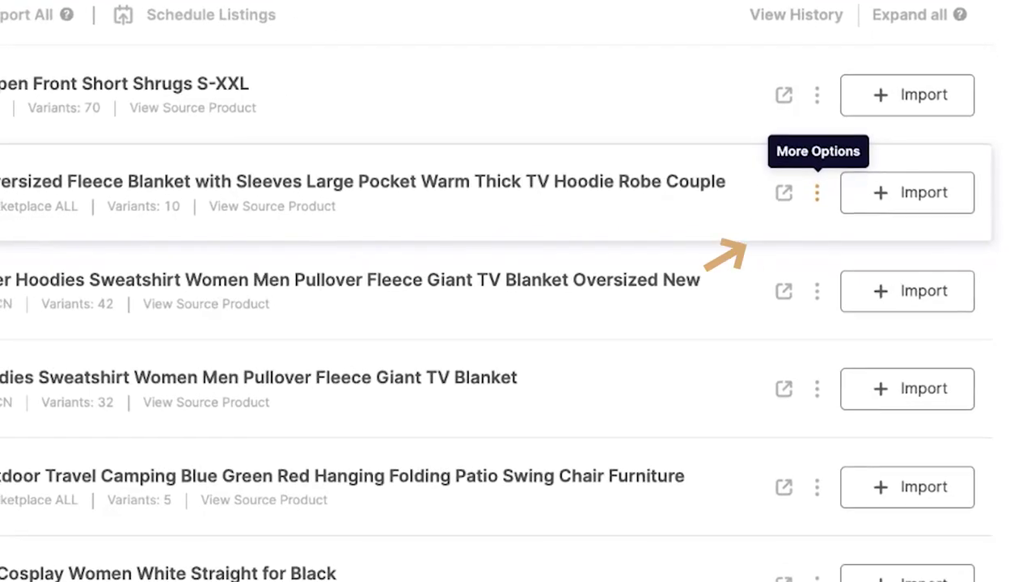
{"action": "left_click", "coordinate": [816, 192]}
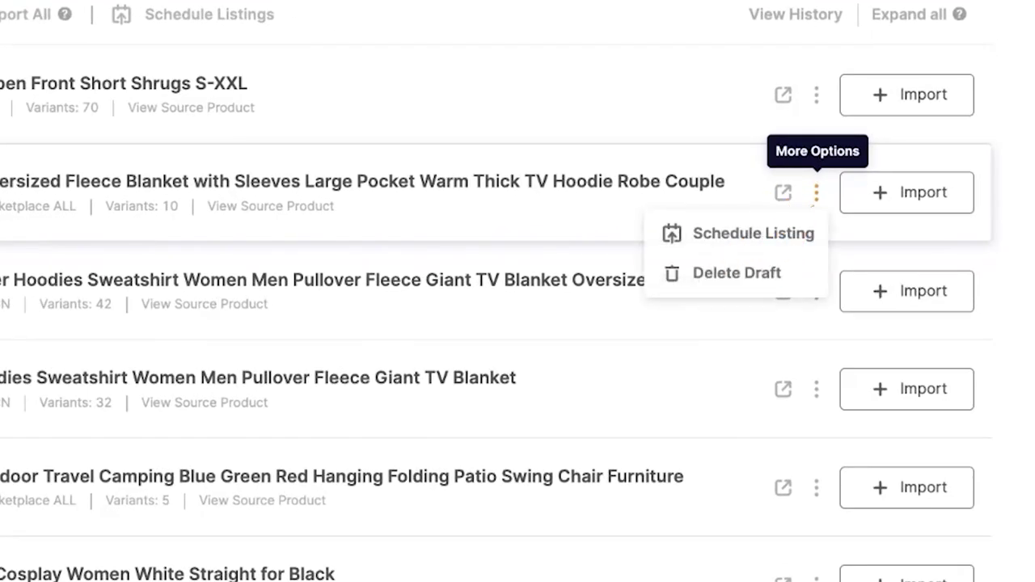
{"action": "left_click", "coordinate": [739, 231]}
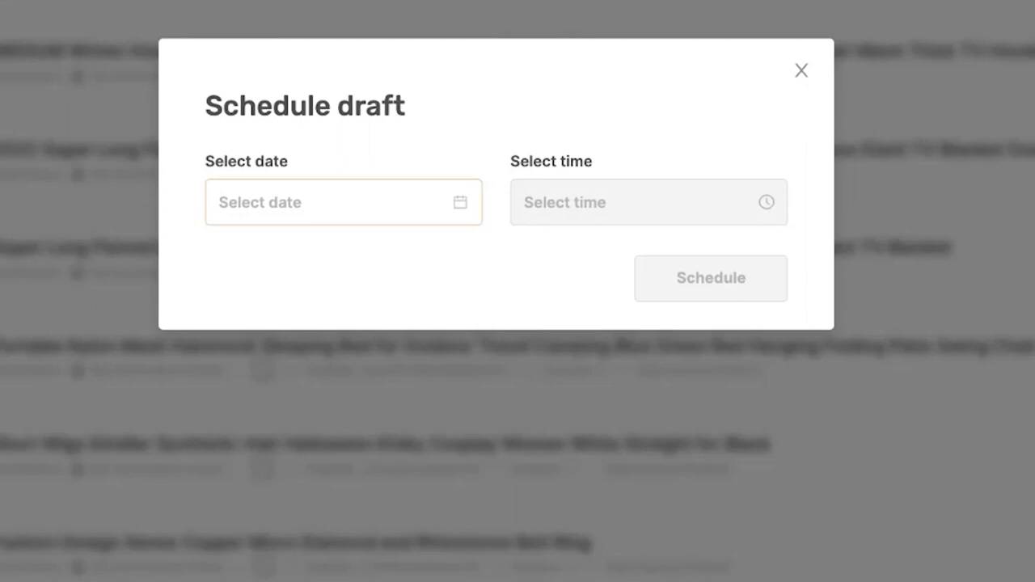
{"action": "left_click", "coordinate": [323, 198]}
{"action": "left_click", "coordinate": [452, 393]}
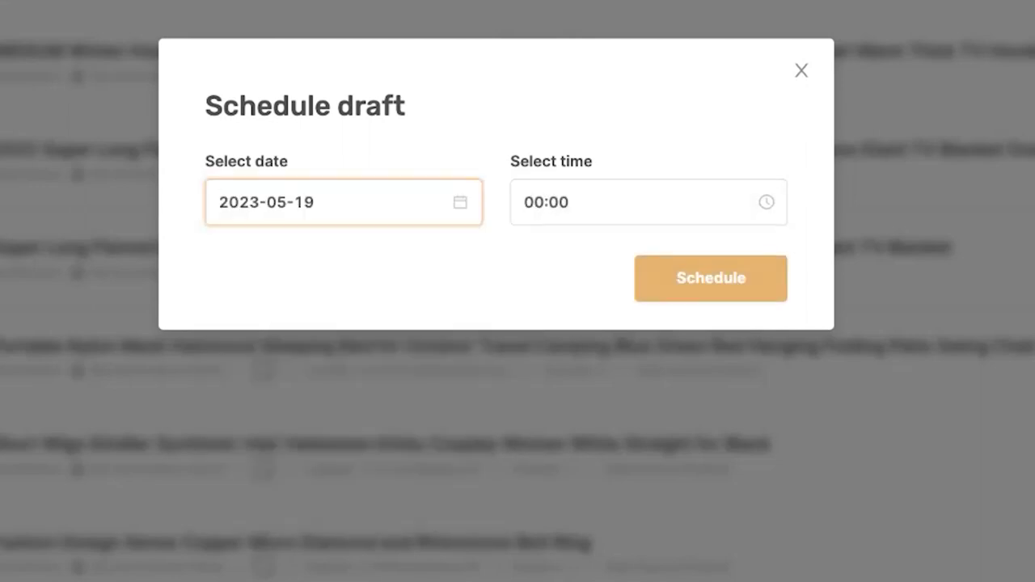
{"action": "left_click", "coordinate": [711, 278]}
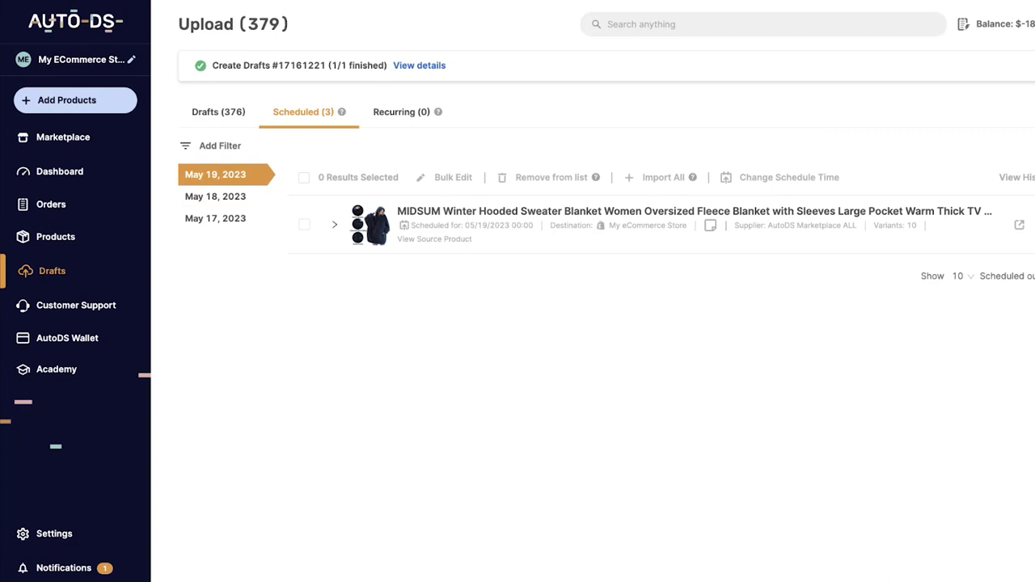
{"action": "left_click", "coordinate": [216, 218]}
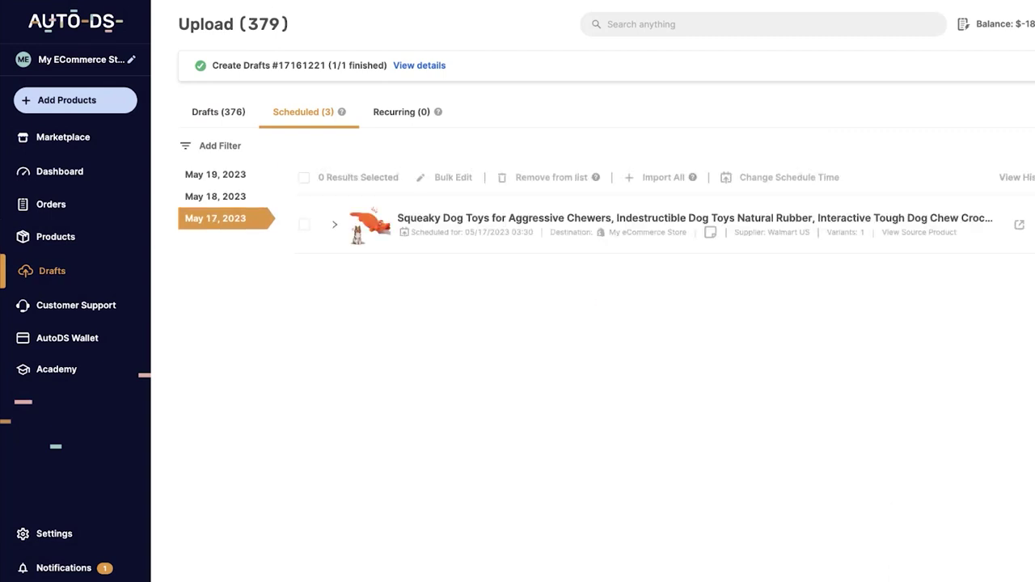
{"action": "left_click", "coordinate": [334, 224]}
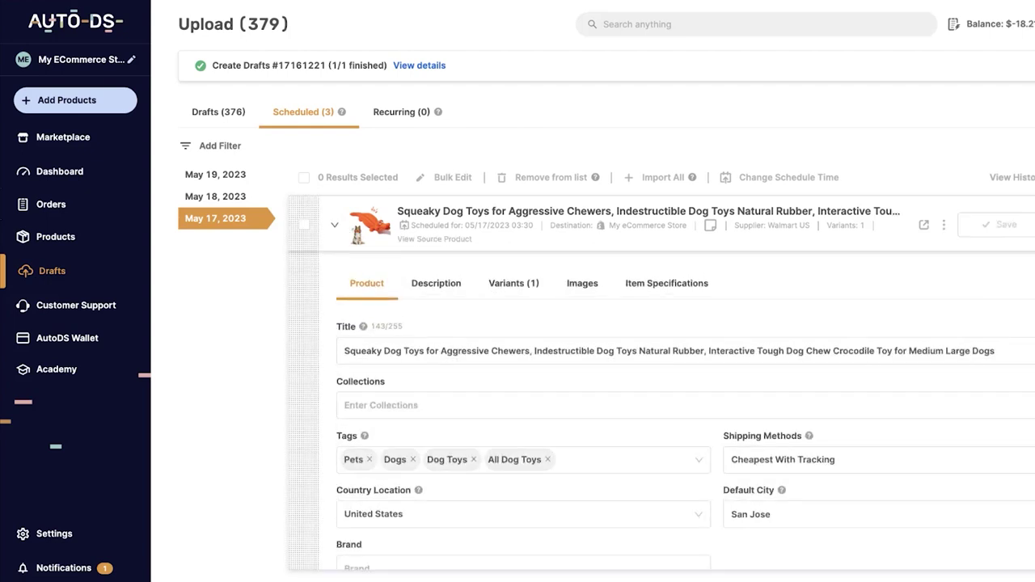
{"action": "left_click", "coordinate": [215, 196]}
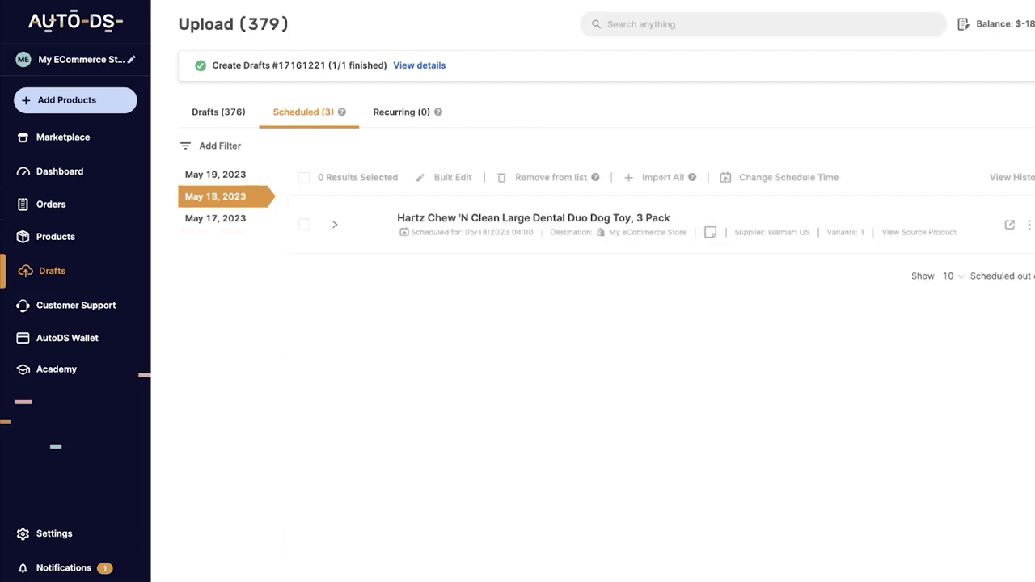
{"action": "left_click", "coordinate": [333, 224]}
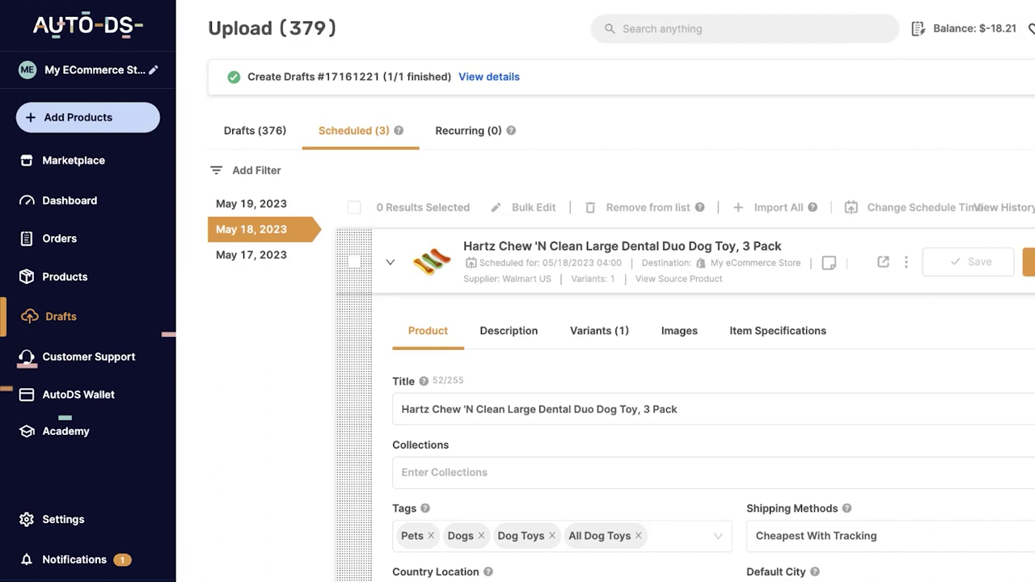
{"action": "left_click", "coordinate": [250, 203]}
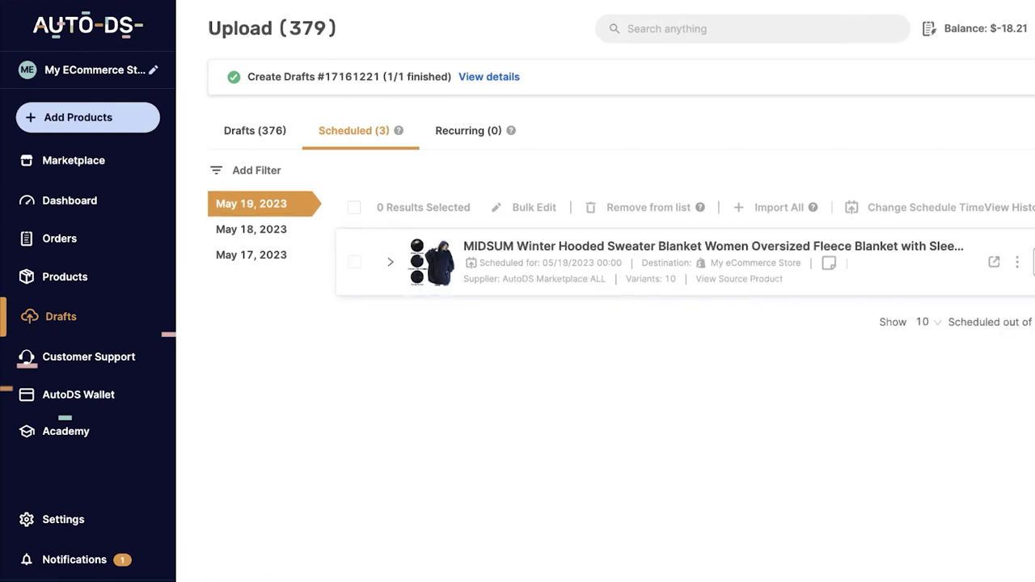